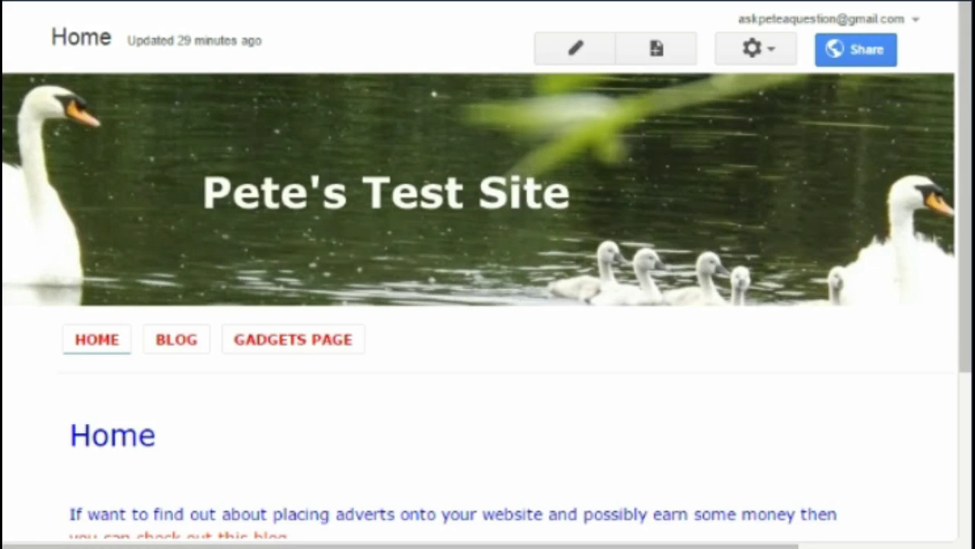
Open Manage site's Web Address settings and highlight the domain verification note.
{"action": "left_click", "coordinate": [753, 48]}
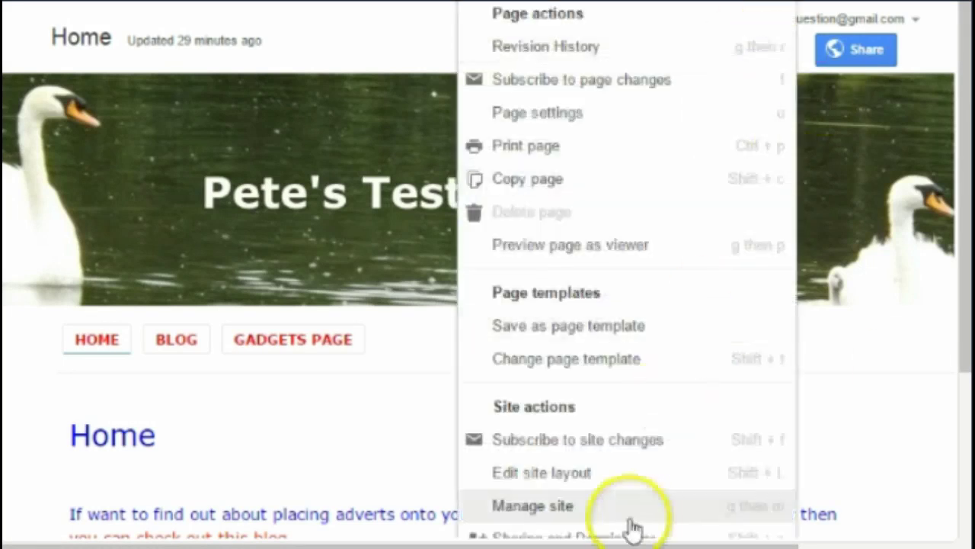
{"action": "left_click", "coordinate": [577, 506]}
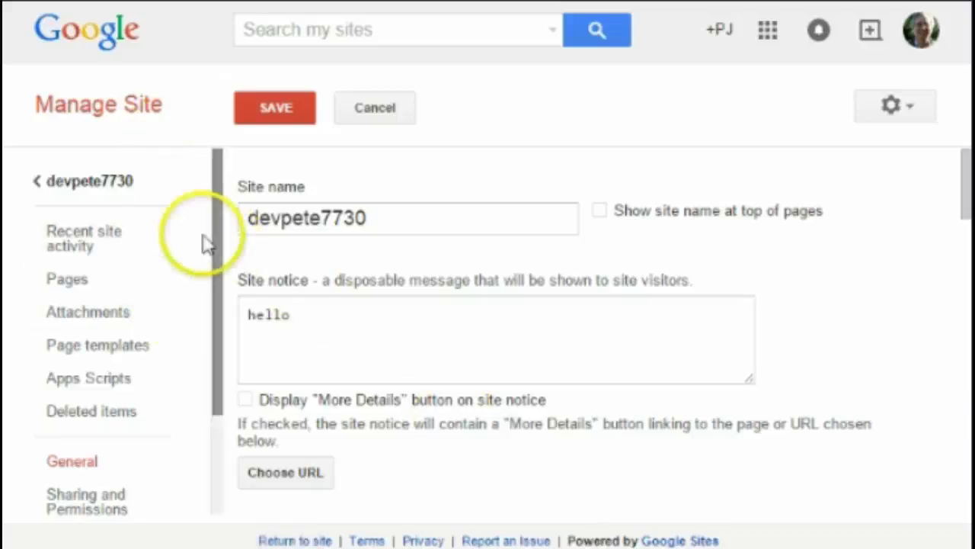
{"action": "left_click_drag", "start_coordinate": [213, 218], "coordinate": [204, 354]}
{"action": "left_click", "coordinate": [104, 410]}
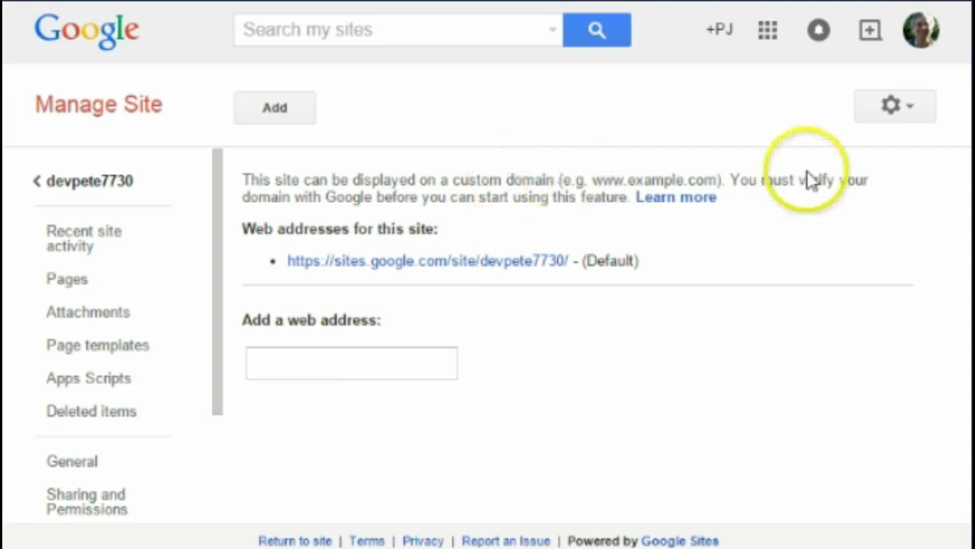
{"action": "left_click_drag", "start_coordinate": [728, 181], "coordinate": [752, 196]}
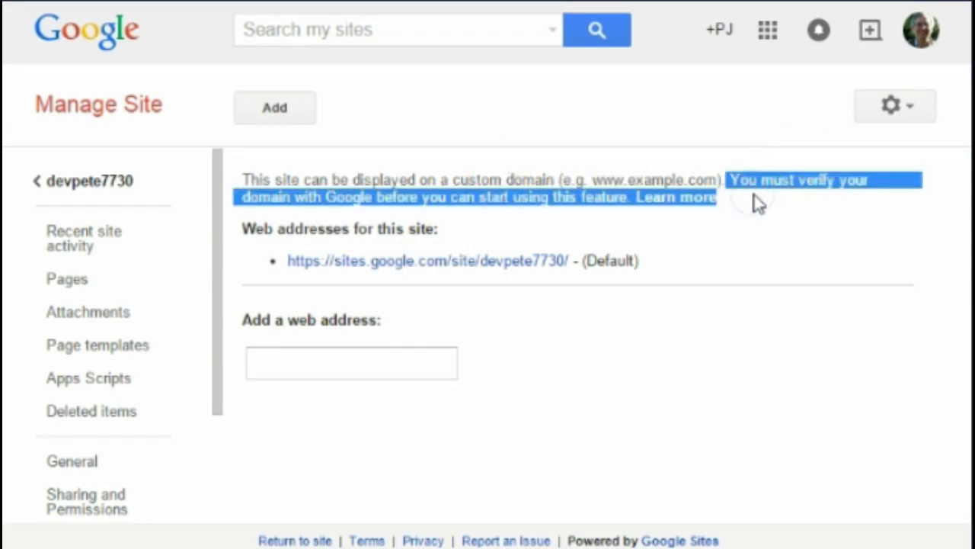
Open the custom-domain help article, expand the outside-Google-Apps steps, and select ghs.googlehosted.com.
{"action": "left_click", "coordinate": [677, 207]}
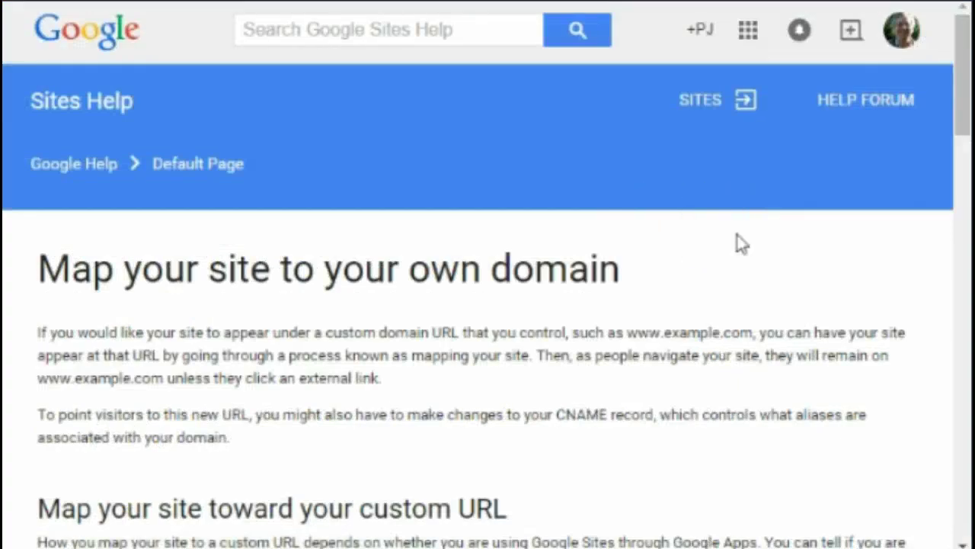
{"action": "left_click_drag", "start_coordinate": [961, 57], "coordinate": [965, 143]}
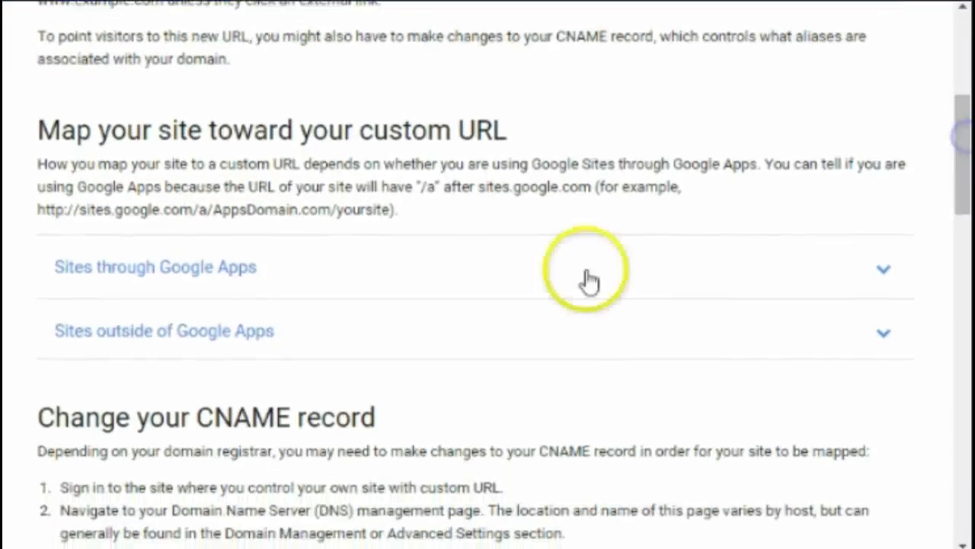
{"action": "left_click", "coordinate": [272, 333]}
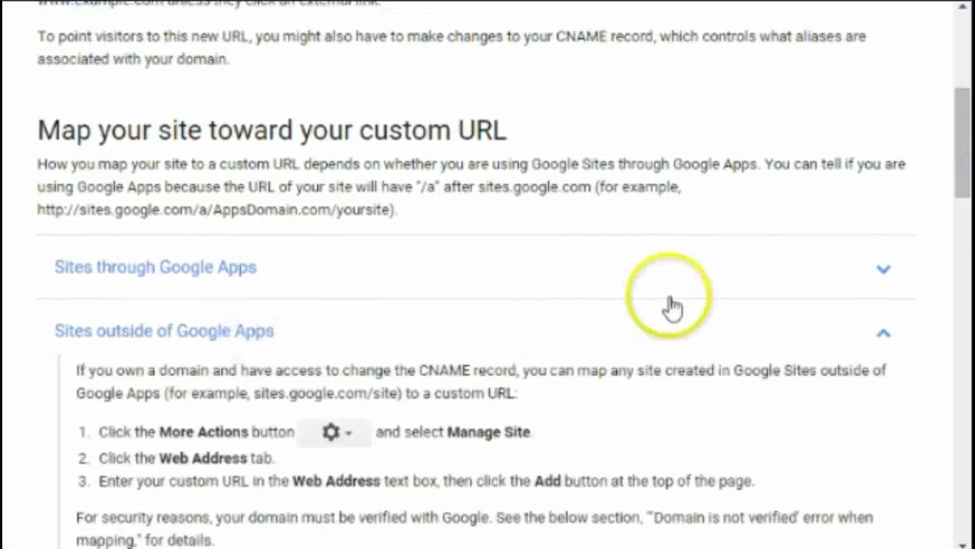
{"action": "scroll", "coordinate": [670, 309], "scroll_direction": "down", "scroll_amount": 3}
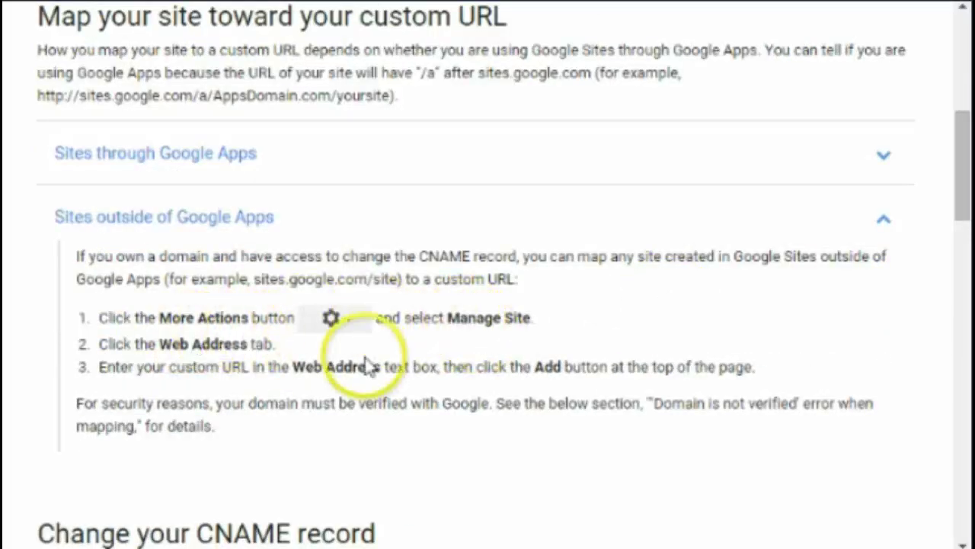
{"action": "scroll", "coordinate": [374, 354], "scroll_direction": "down", "scroll_amount": 5}
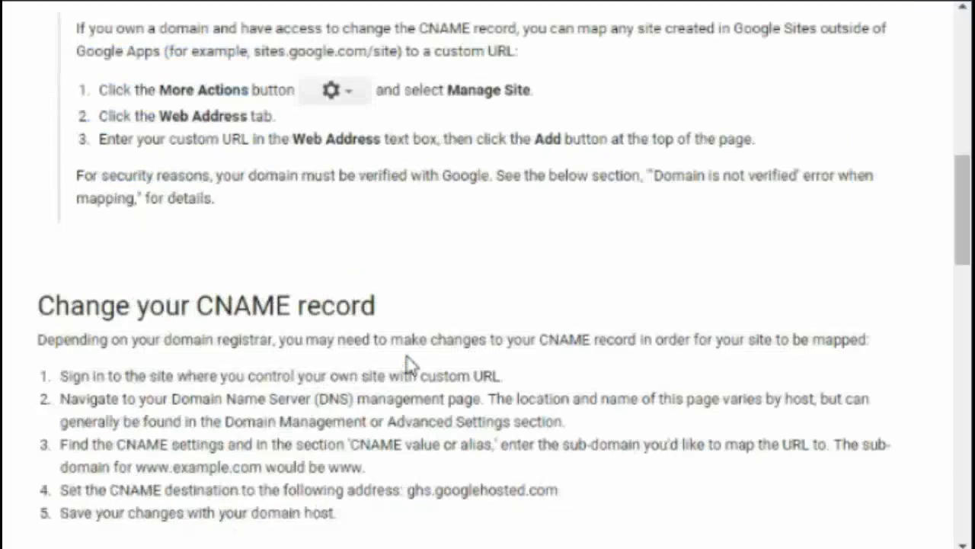
{"action": "scroll", "coordinate": [429, 340], "scroll_direction": "down", "scroll_amount": 3}
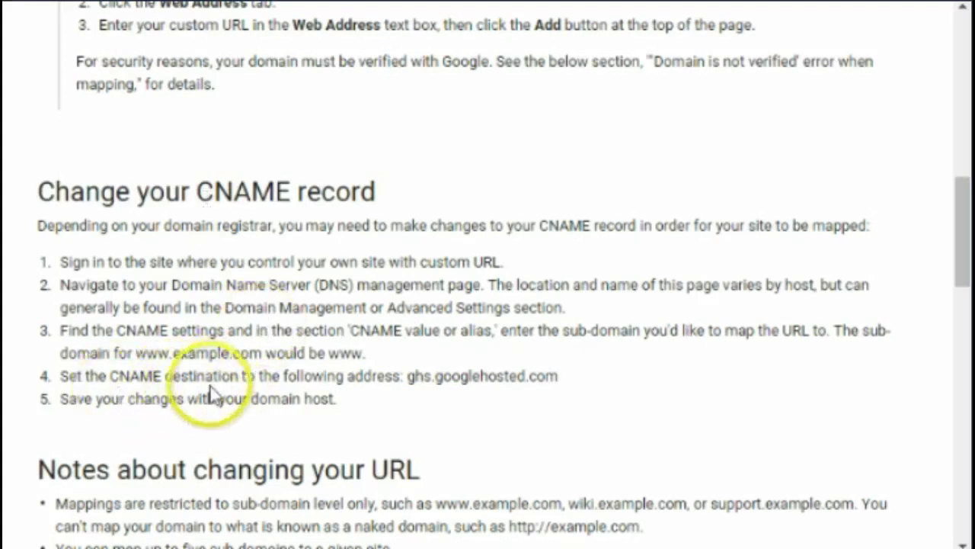
{"action": "left_click", "coordinate": [409, 378]}
{"action": "left_click_drag", "start_coordinate": [409, 378], "coordinate": [558, 376]}
{"action": "key", "text": "ctrl+c"}
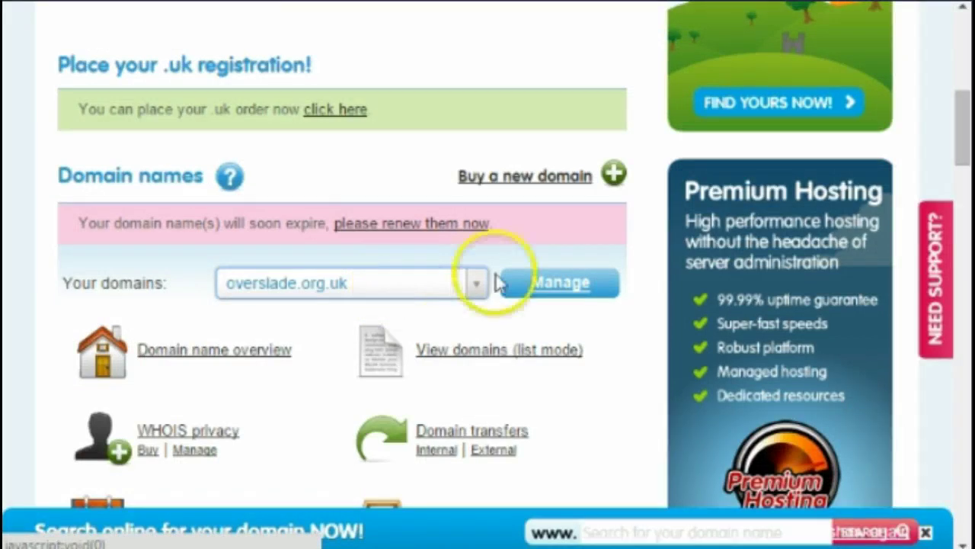
Open management of overslade.org.uk and scroll to its advanced domain settings.
{"action": "left_click", "coordinate": [560, 283]}
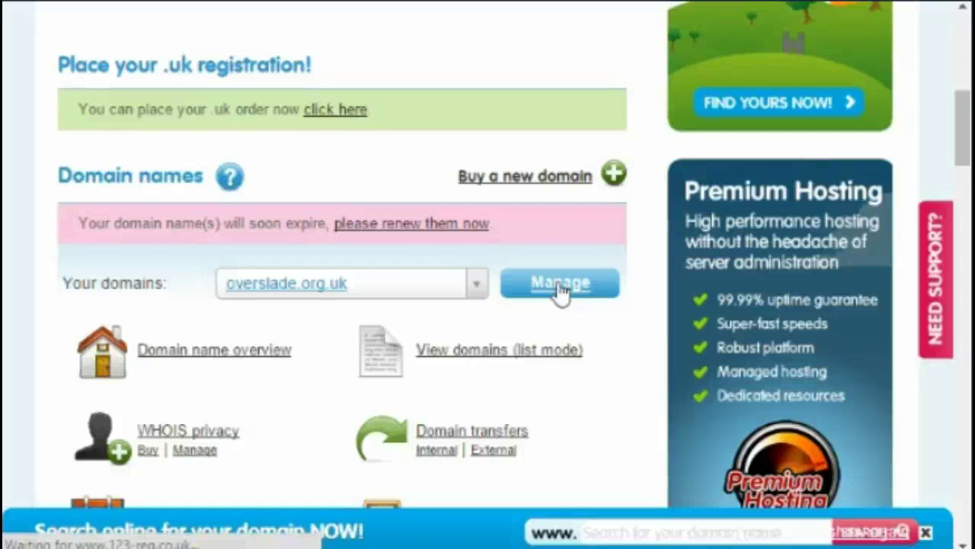
{"action": "scroll", "coordinate": [557, 289], "scroll_direction": "down", "scroll_amount": 6}
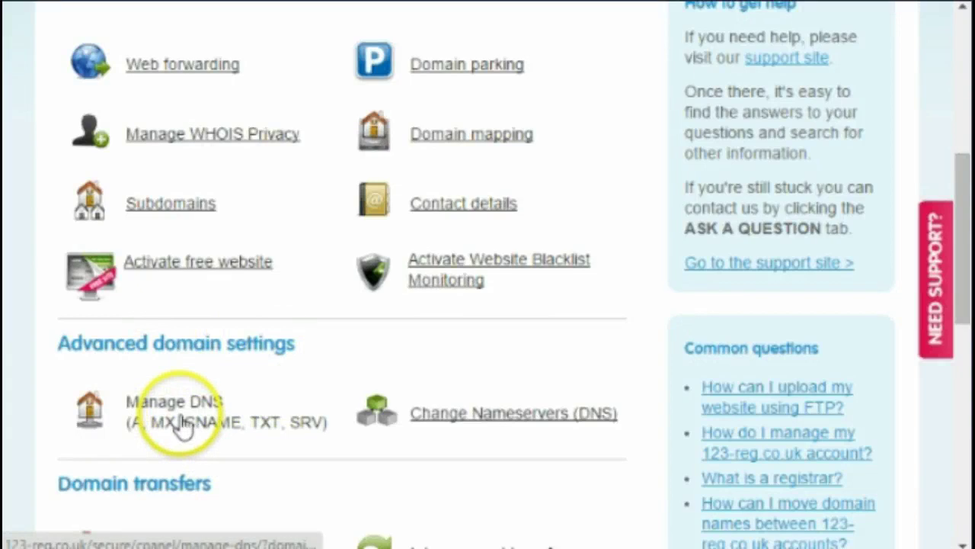
Open the Advanced DNS settings for overslade.org.uk.
{"action": "left_click", "coordinate": [180, 419]}
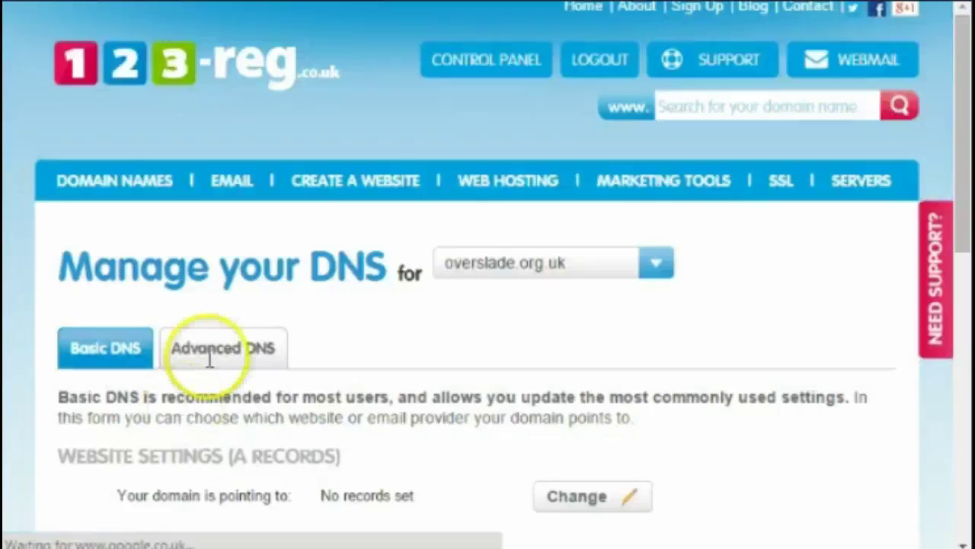
{"action": "left_click", "coordinate": [224, 349]}
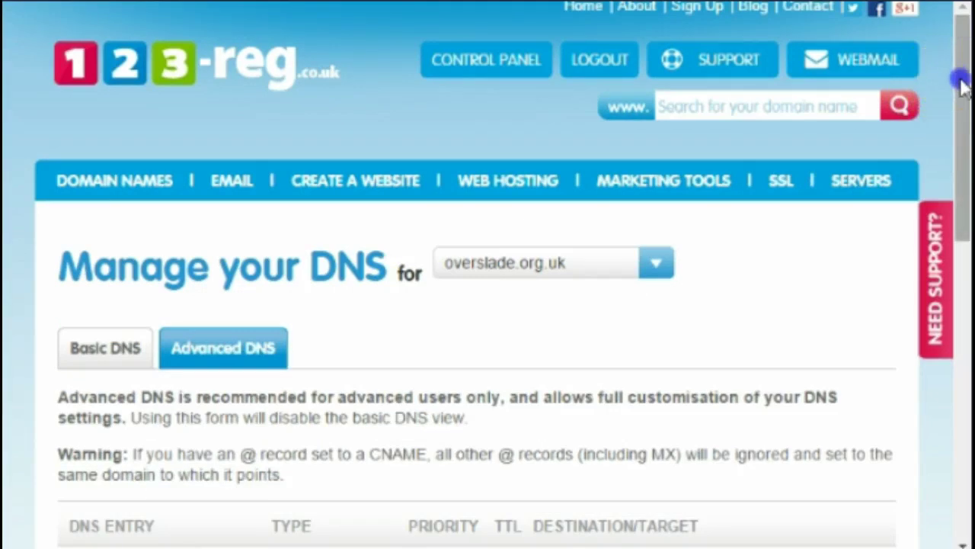
{"action": "scroll", "coordinate": [958, 85], "scroll_direction": "down", "scroll_amount": 3}
{"action": "scroll", "coordinate": [487, 274], "scroll_direction": "down", "scroll_amount": 2}
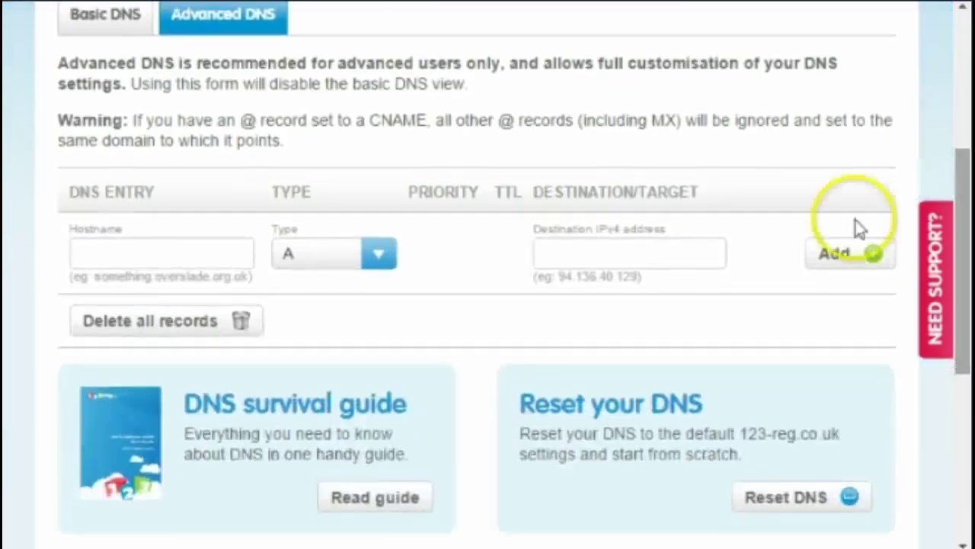
Add a CNAME record with hostname www pointing to ghs.googlehosted.com.
{"action": "left_click", "coordinate": [317, 270]}
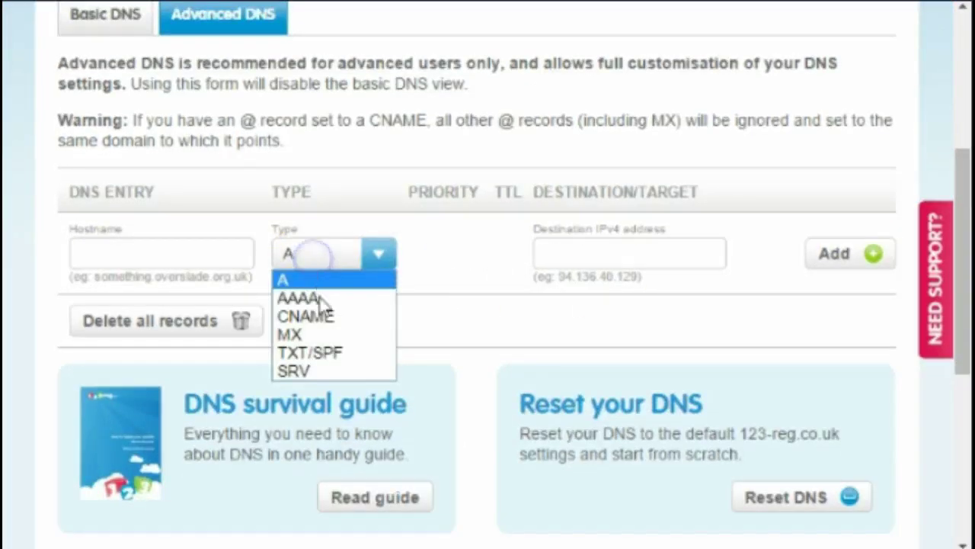
{"action": "left_click", "coordinate": [320, 314]}
{"action": "left_click", "coordinate": [218, 262]}
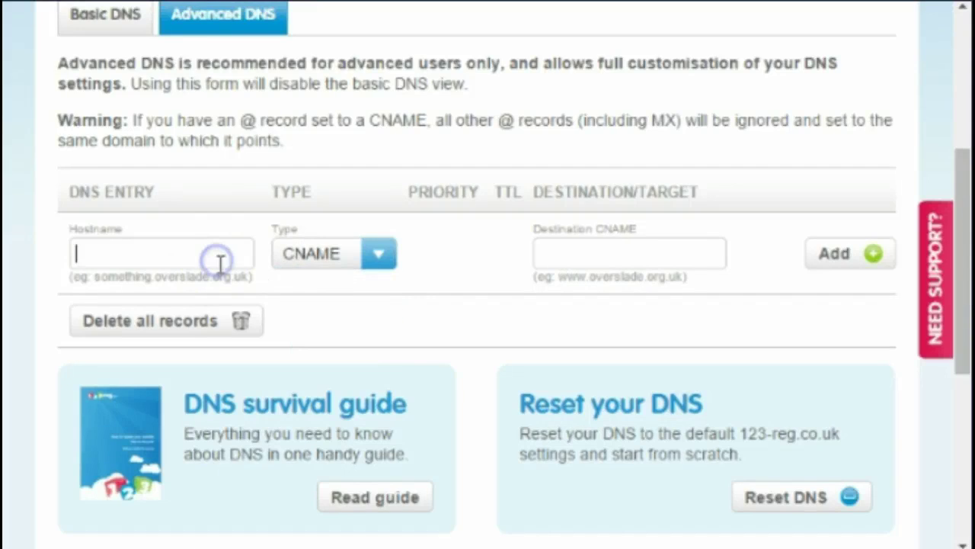
{"action": "type", "text": "www"}
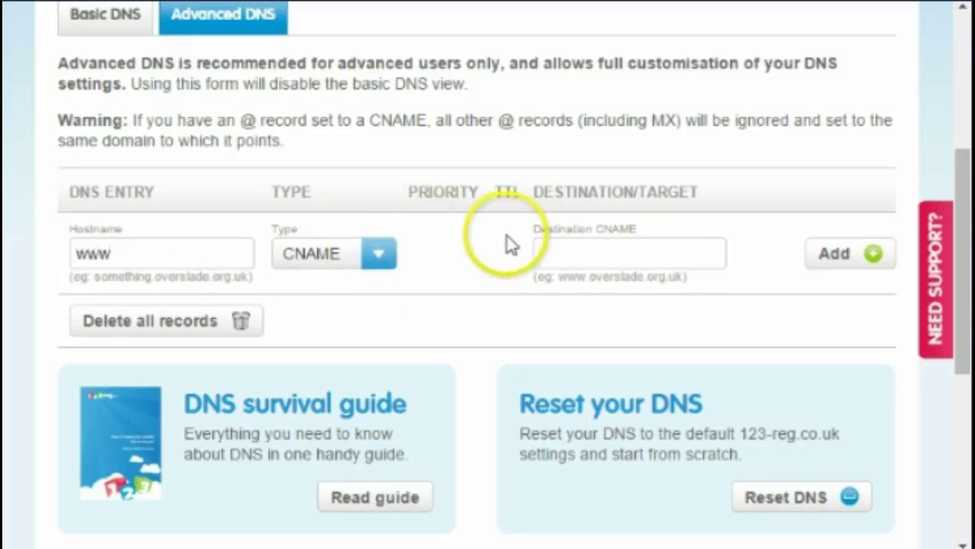
{"action": "left_click", "coordinate": [542, 253]}
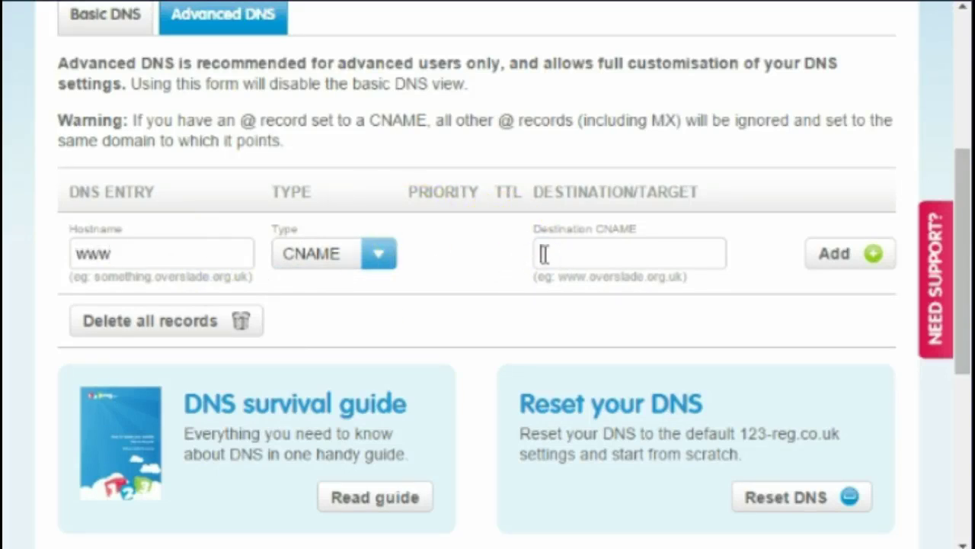
{"action": "key", "text": "ctrl+v"}
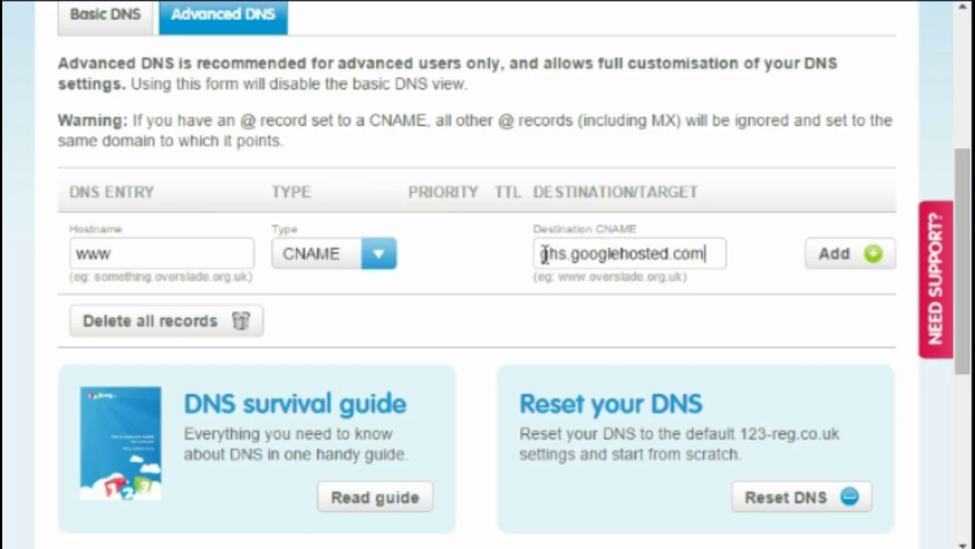
{"action": "key", "text": "Left"}
{"action": "key", "text": "Left"}
{"action": "key", "text": "Left"}
{"action": "key", "text": "Left"}
{"action": "key", "text": "Home"}
{"action": "left_click", "coordinate": [838, 253]}
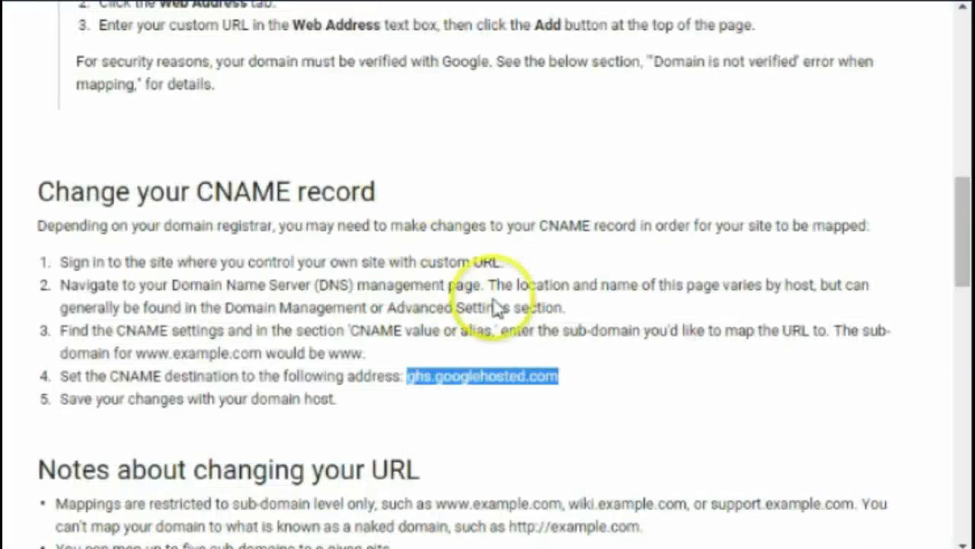
Scroll the help article down to the 'Domain is not verified' mapping steps.
{"action": "scroll", "coordinate": [473, 289], "scroll_direction": "down", "scroll_amount": 3}
{"action": "scroll", "coordinate": [495, 305], "scroll_direction": "down", "scroll_amount": 3}
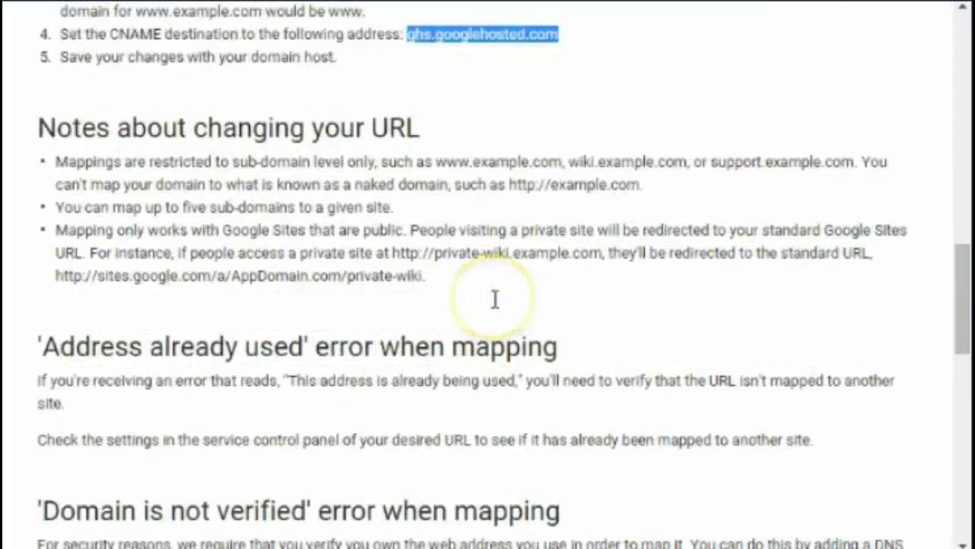
{"action": "scroll", "coordinate": [495, 299], "scroll_direction": "down", "scroll_amount": 5}
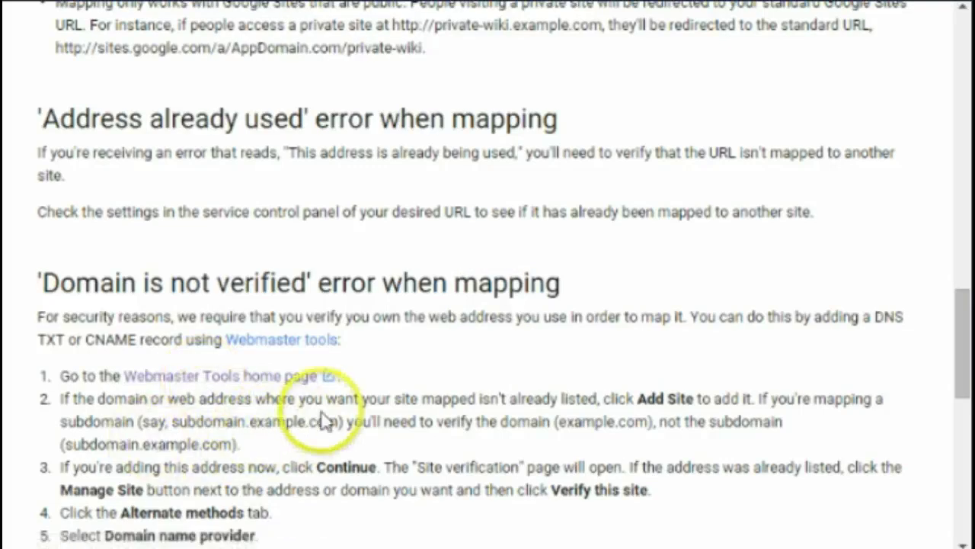
{"action": "scroll", "coordinate": [304, 411], "scroll_direction": "down", "scroll_amount": 3}
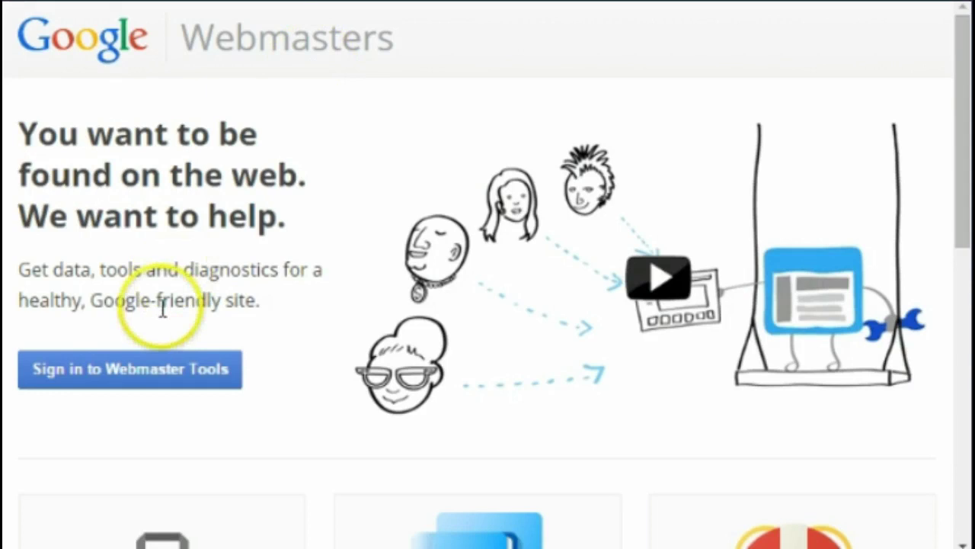
{"action": "left_click", "coordinate": [138, 365]}
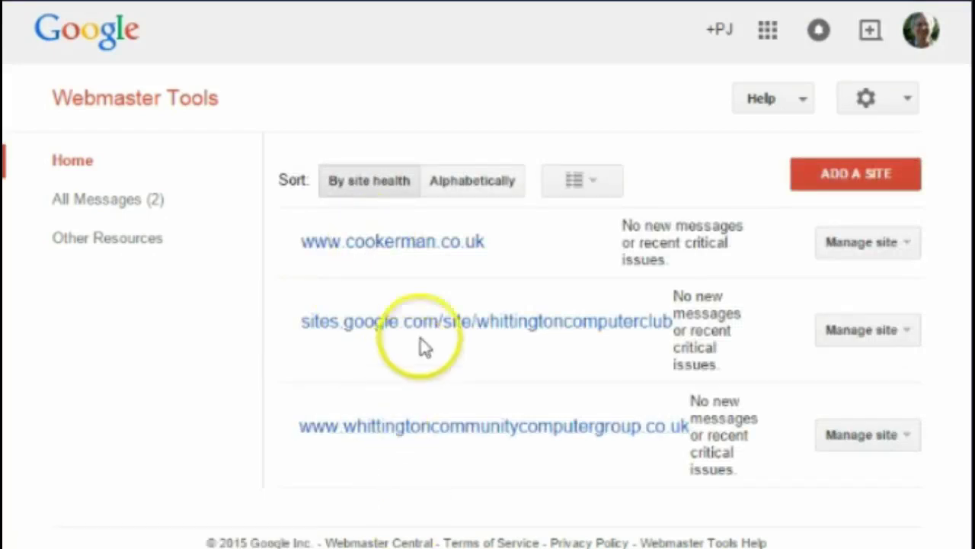
{"action": "left_click", "coordinate": [855, 183]}
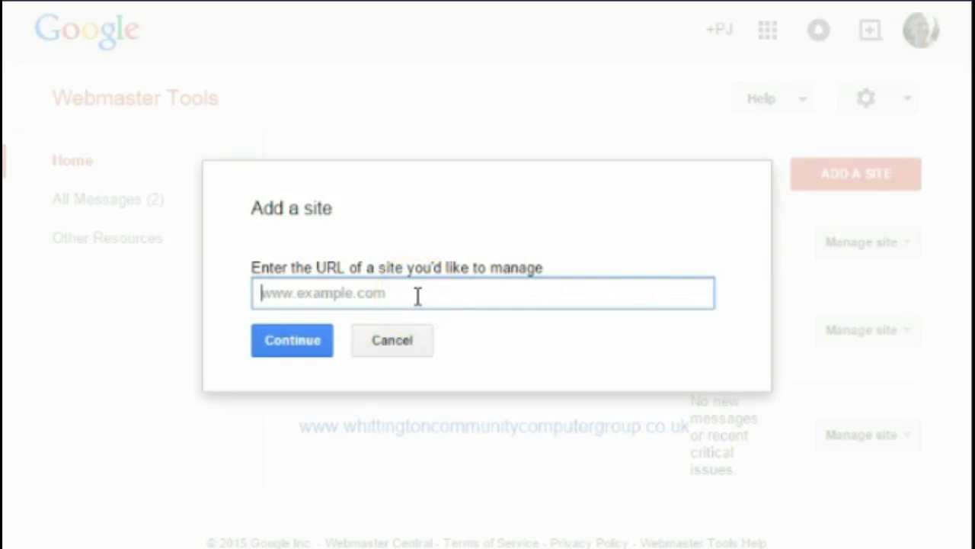
{"action": "type", "text": "www.overslade.org.uk"}
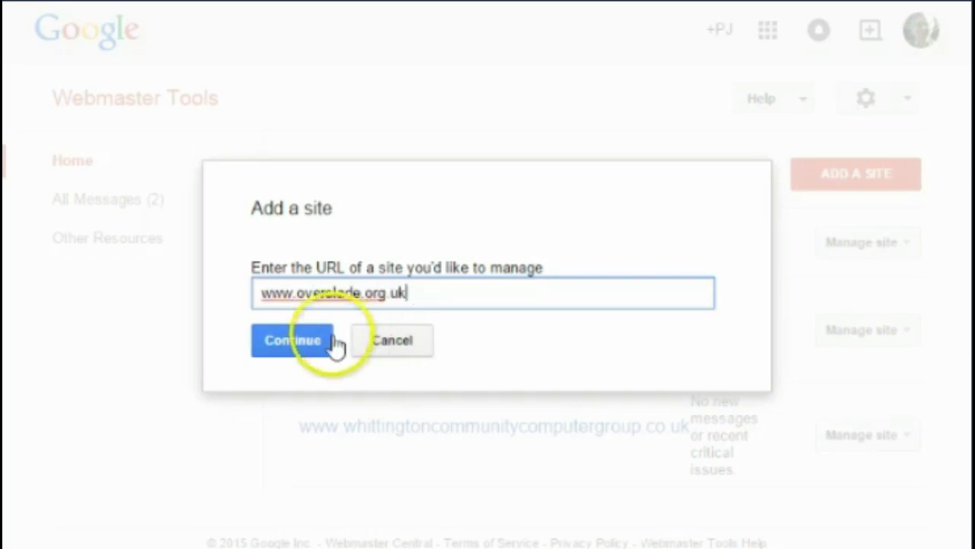
{"action": "left_click", "coordinate": [317, 341]}
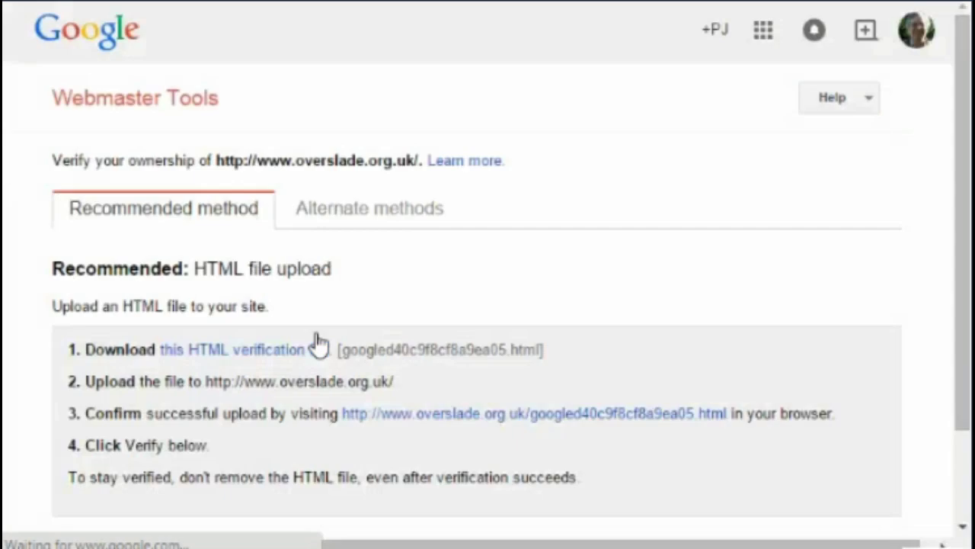
Choose domain name provider verification with 123Reg and select the TXT verification value.
{"action": "left_click", "coordinate": [492, 260]}
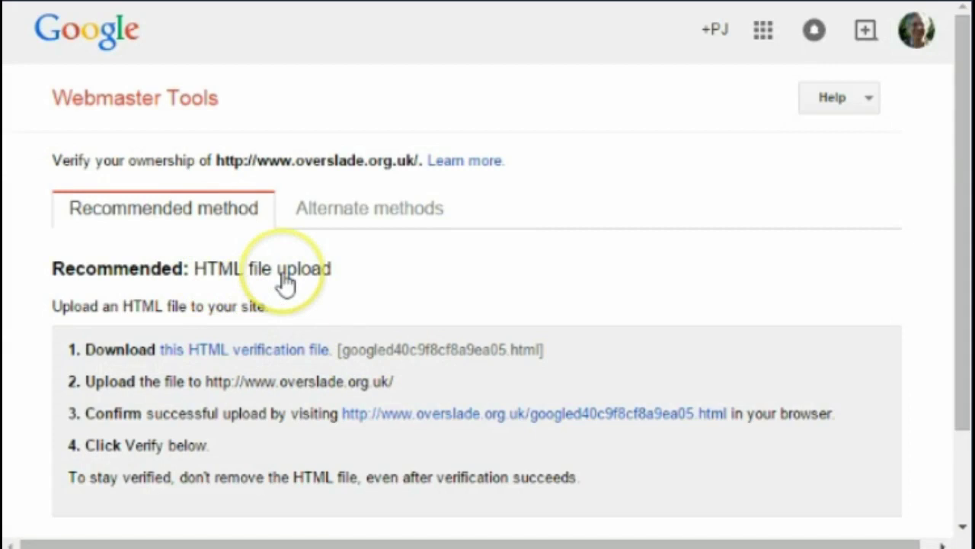
{"action": "left_click", "coordinate": [352, 220]}
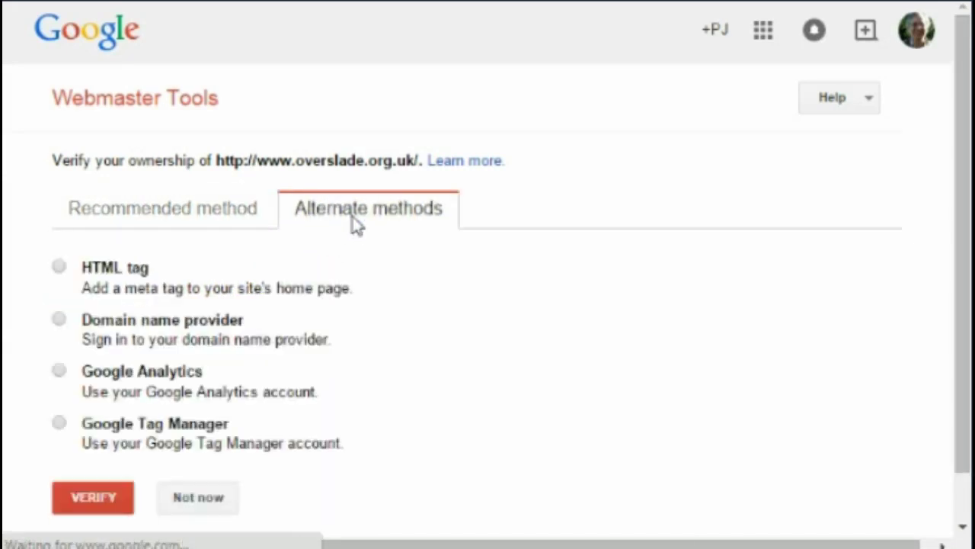
{"action": "left_click", "coordinate": [60, 320]}
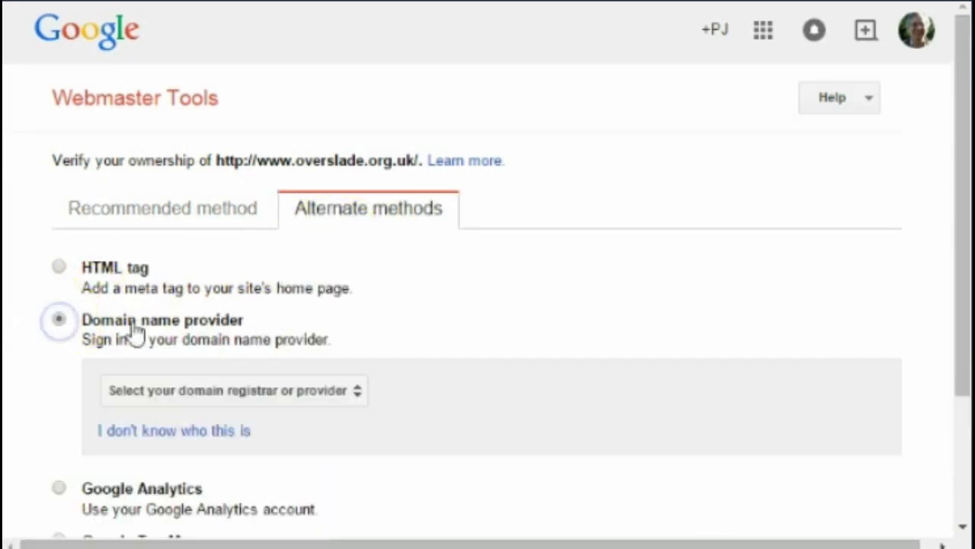
{"action": "left_click", "coordinate": [359, 392]}
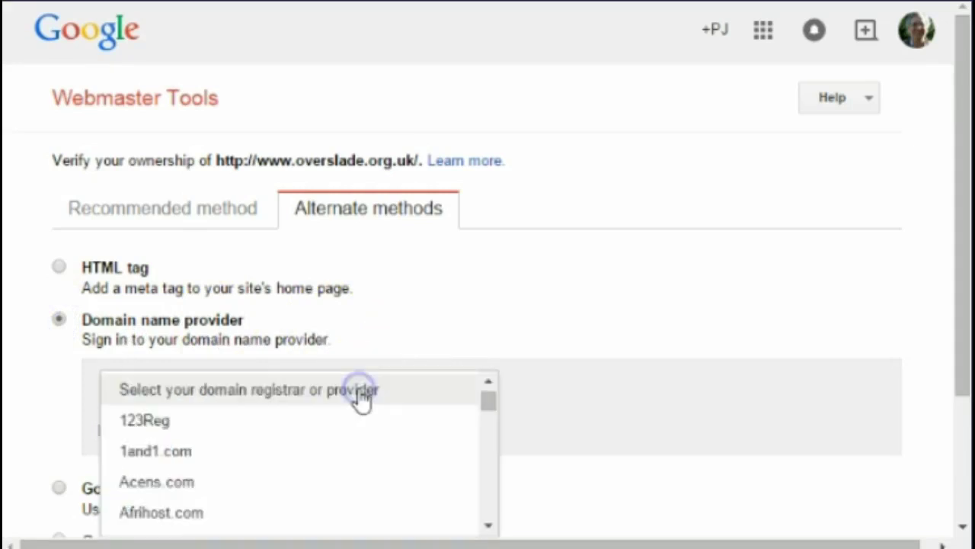
{"action": "left_click", "coordinate": [277, 421]}
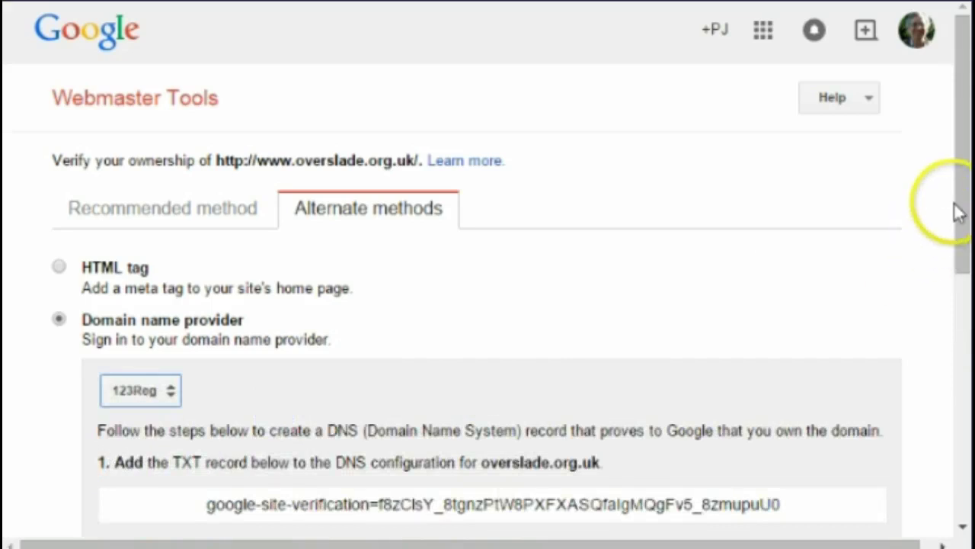
{"action": "left_click_drag", "start_coordinate": [960, 204], "coordinate": [961, 307]}
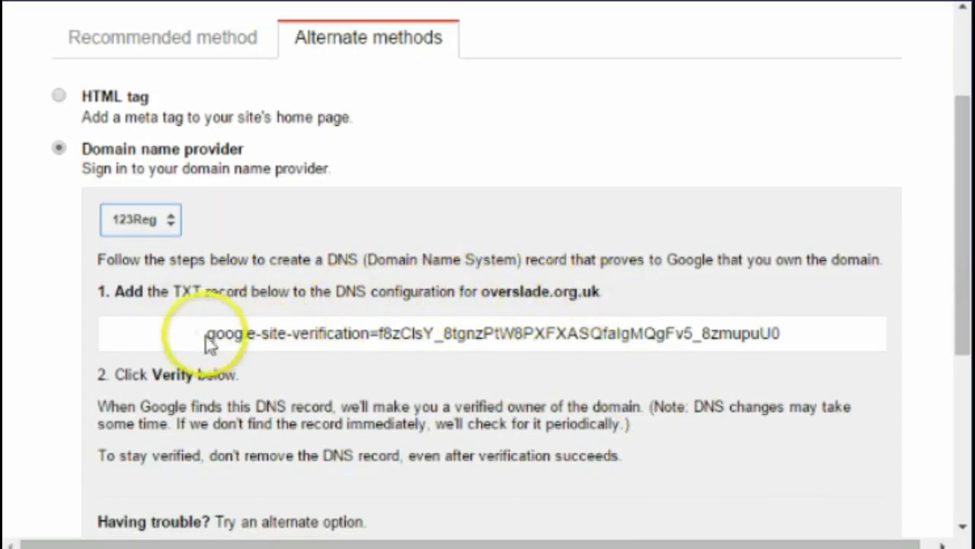
{"action": "left_click_drag", "start_coordinate": [206, 335], "coordinate": [821, 342]}
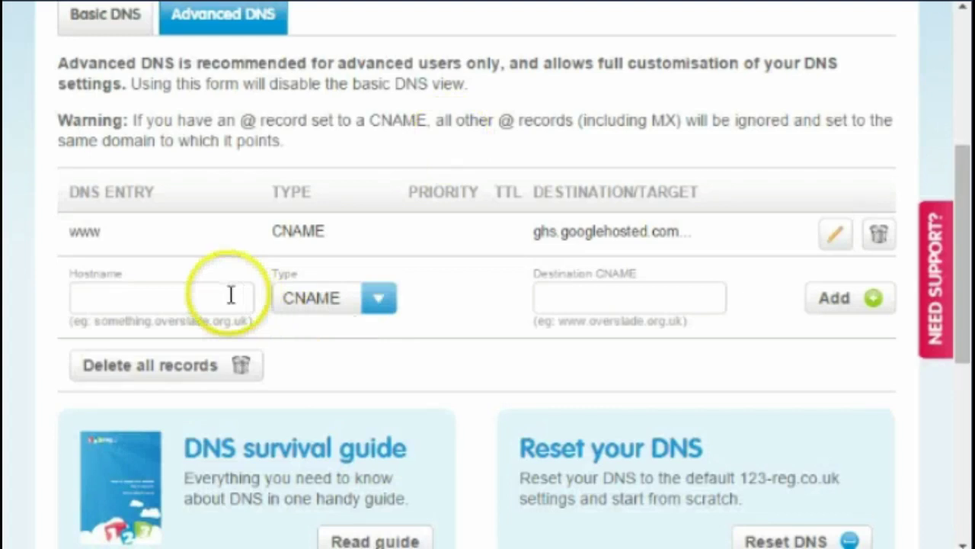
Add an @ TXT/SPF record containing the pasted google-site-verification value.
{"action": "left_click", "coordinate": [231, 296]}
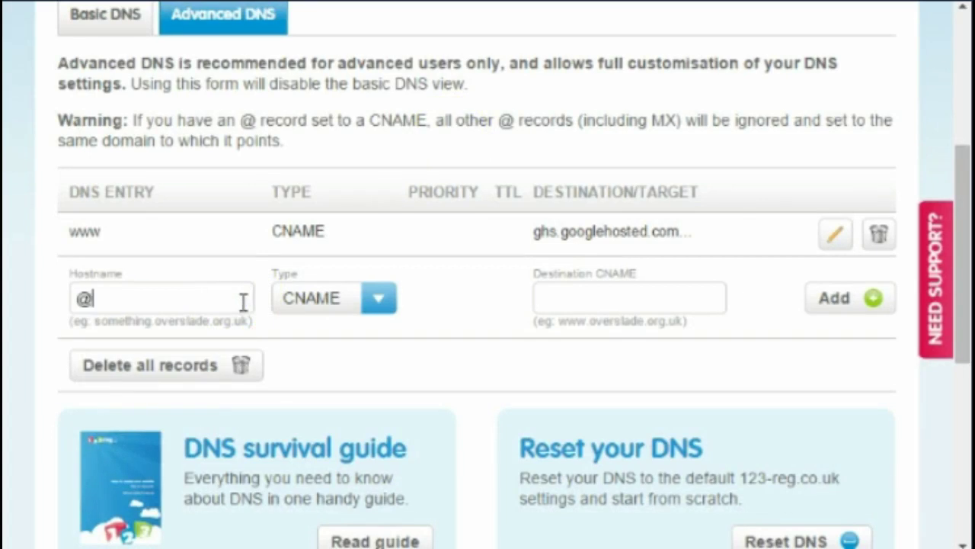
{"action": "left_click", "coordinate": [320, 297]}
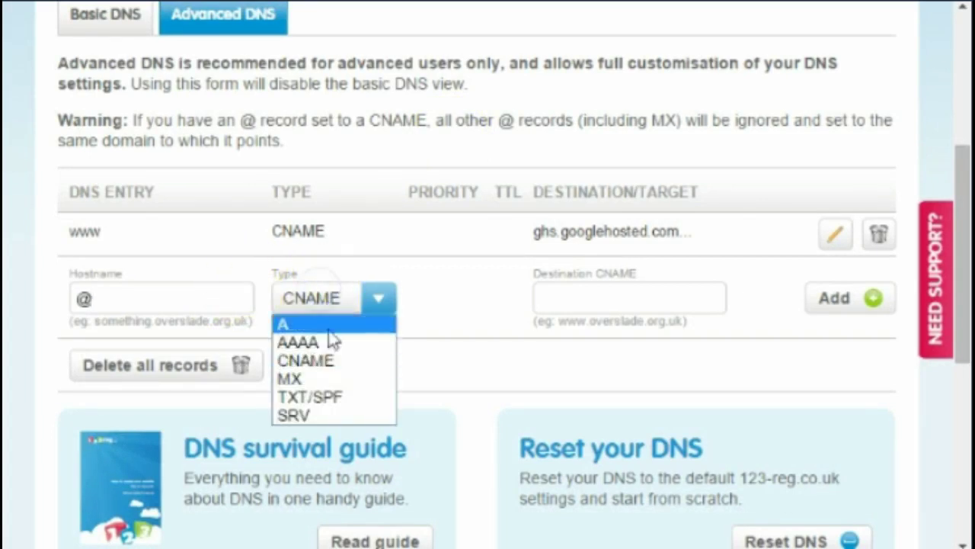
{"action": "left_click", "coordinate": [344, 397]}
{"action": "left_click", "coordinate": [562, 298]}
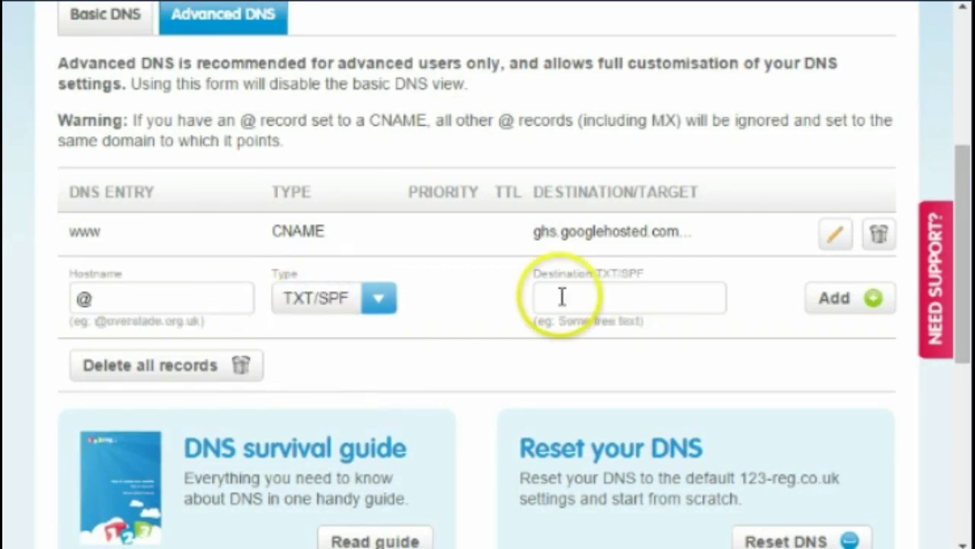
{"action": "key", "text": "ctrl+v"}
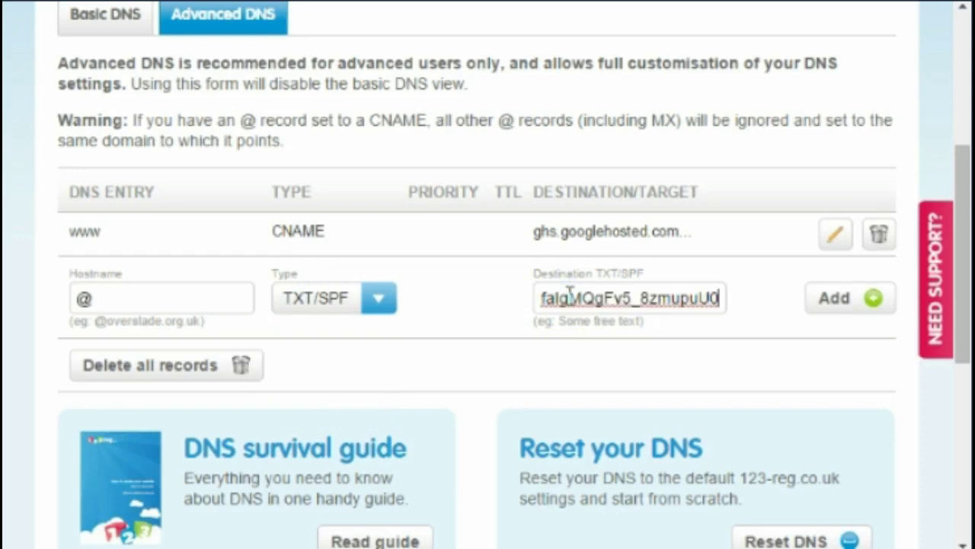
{"action": "left_click", "coordinate": [858, 304]}
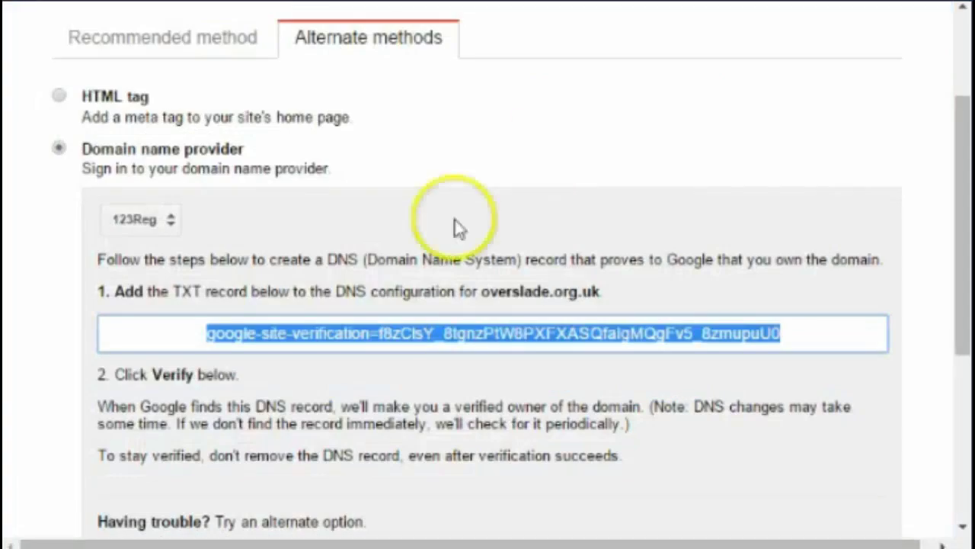
{"action": "scroll", "coordinate": [474, 387], "scroll_direction": "down", "scroll_amount": 3}
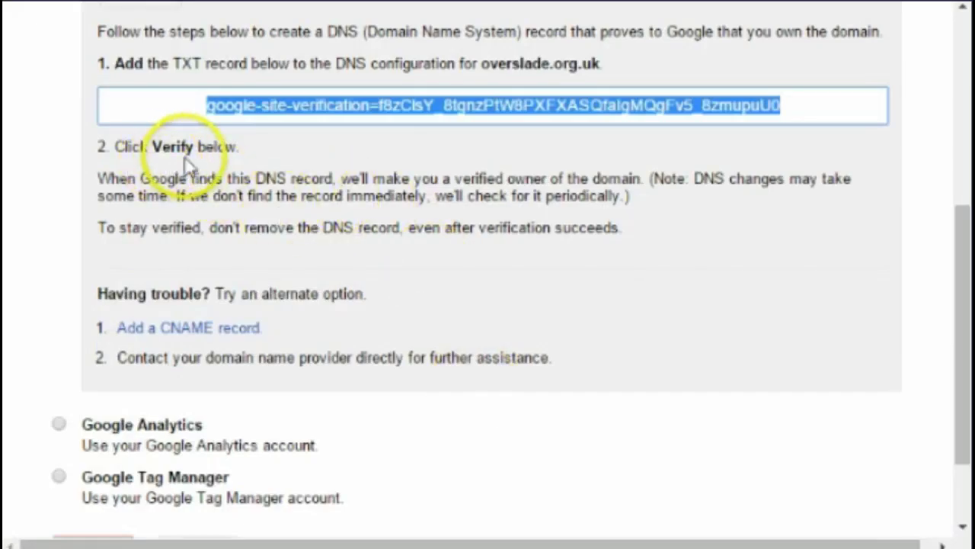
{"action": "scroll", "coordinate": [181, 194], "scroll_direction": "down", "scroll_amount": 2}
{"action": "left_click", "coordinate": [84, 450]}
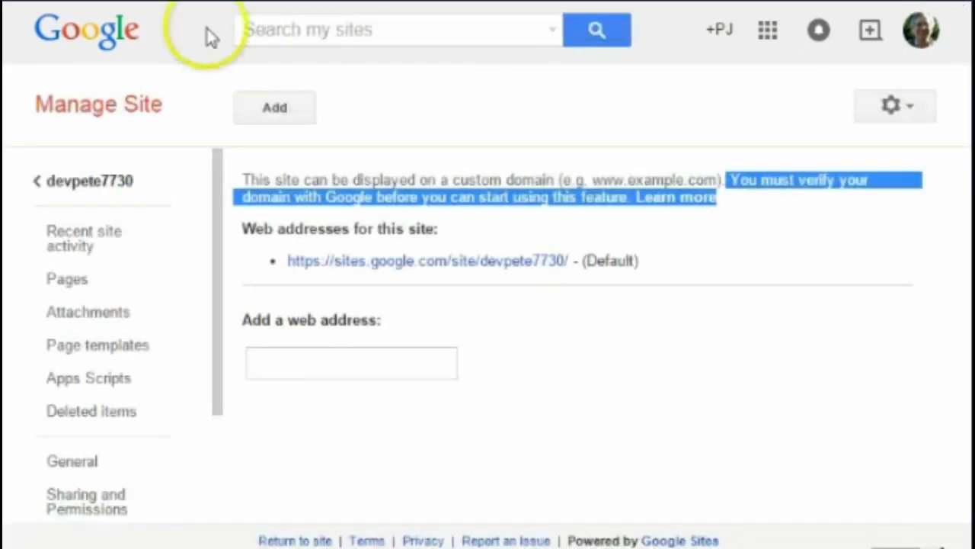
{"action": "left_click", "coordinate": [298, 367]}
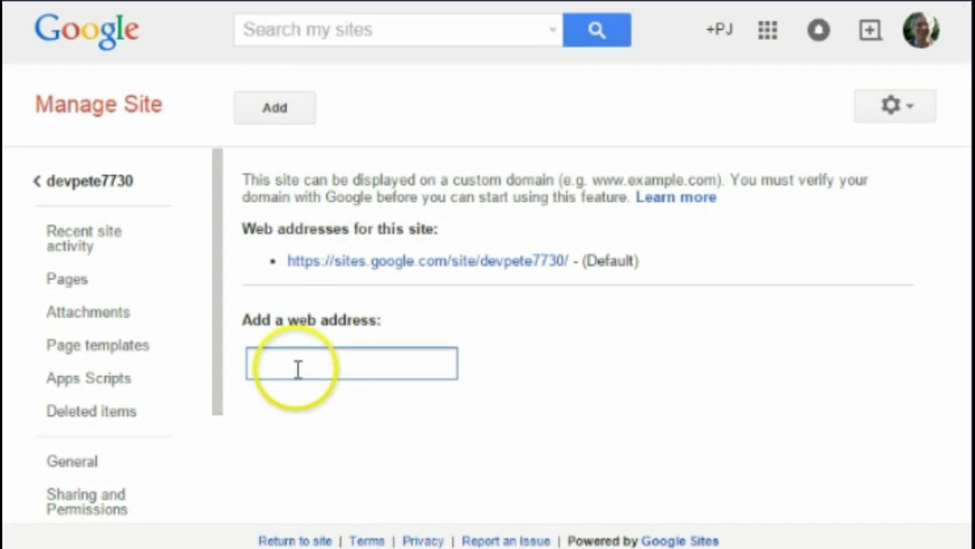
{"action": "type", "text": "www"}
{"action": "left_click", "coordinate": [298, 367]}
{"action": "type", "text": ".y"}
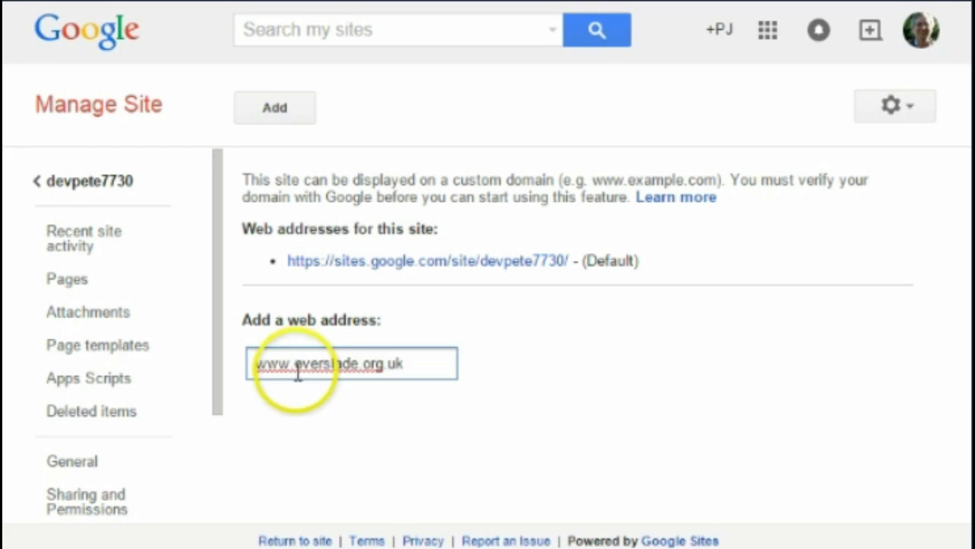
{"action": "left_click", "coordinate": [279, 111]}
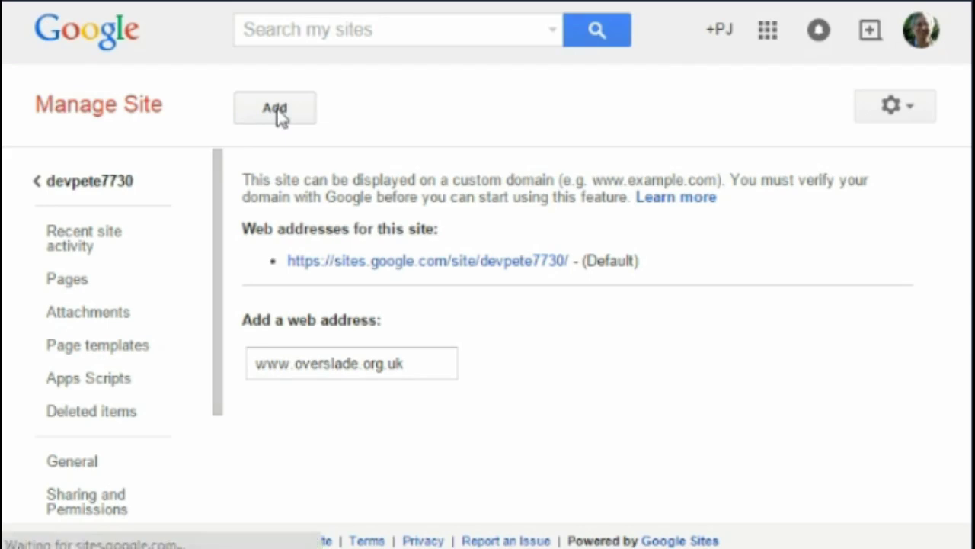
{"action": "left_click", "coordinate": [348, 294]}
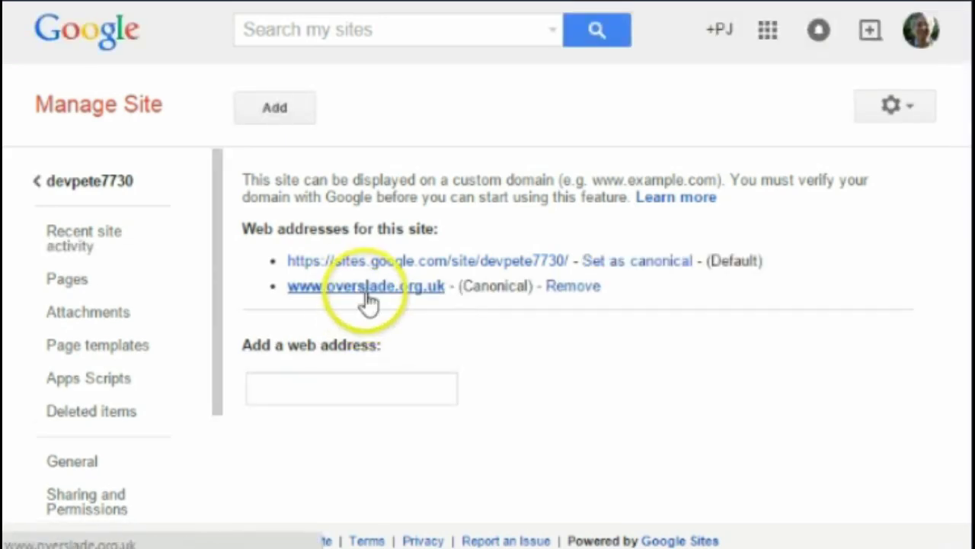